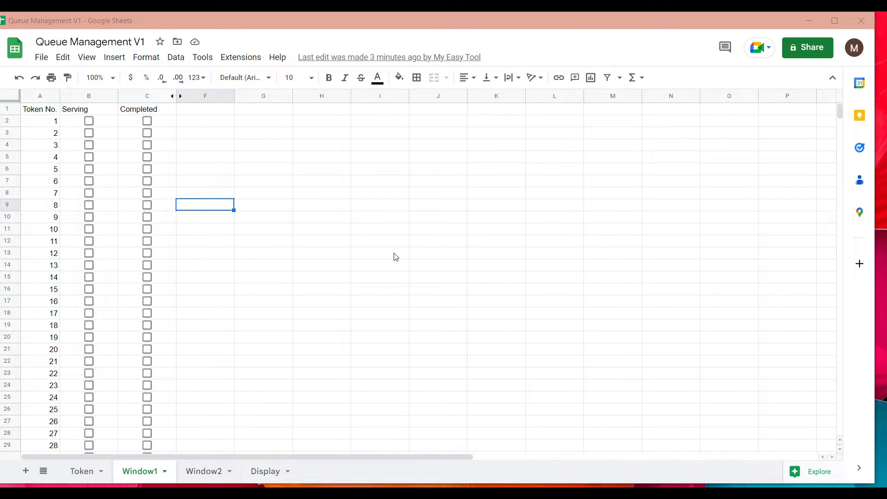
- Open the Token sheet and look through its 112 numbered tokens dated 12-02-2023
{"action": "left_click", "coordinate": [79, 471]}
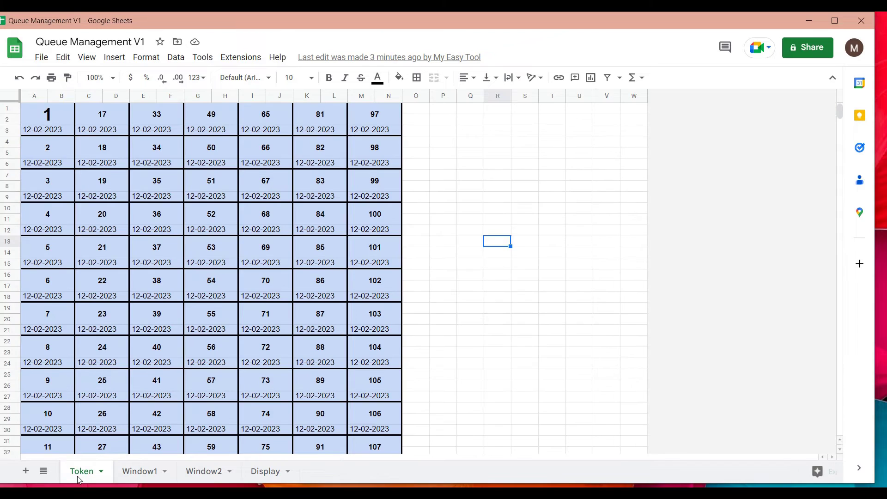
{"action": "left_click", "coordinate": [475, 301]}
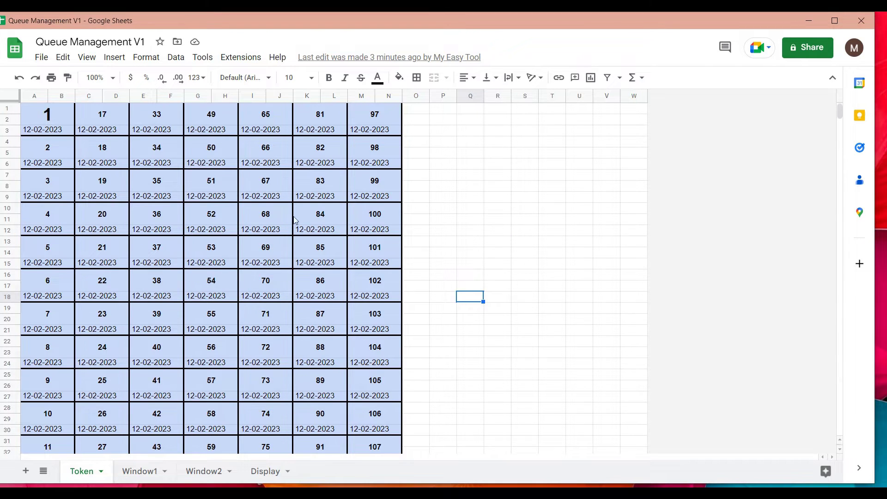
{"action": "scroll", "coordinate": [501, 256], "scroll_direction": "down", "scroll_amount": 1}
{"action": "scroll", "coordinate": [501, 256], "scroll_direction": "down", "scroll_amount": 10}
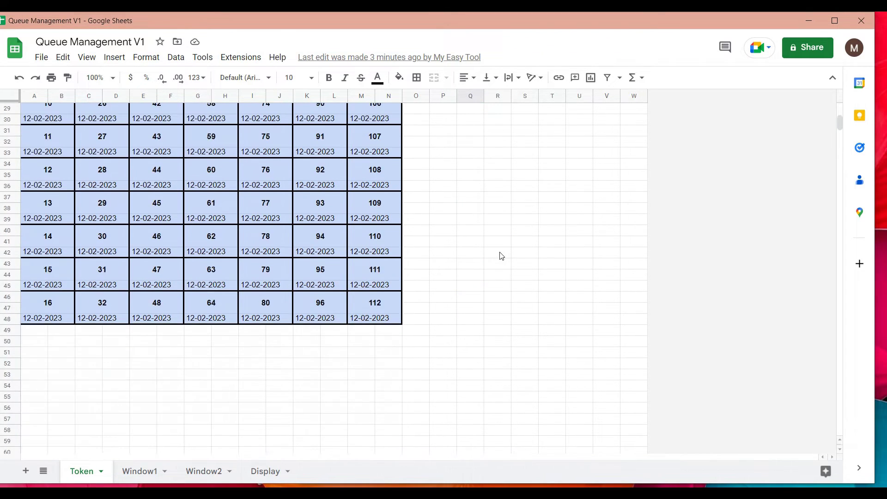
{"action": "scroll", "coordinate": [501, 256], "scroll_direction": "up", "scroll_amount": 10}
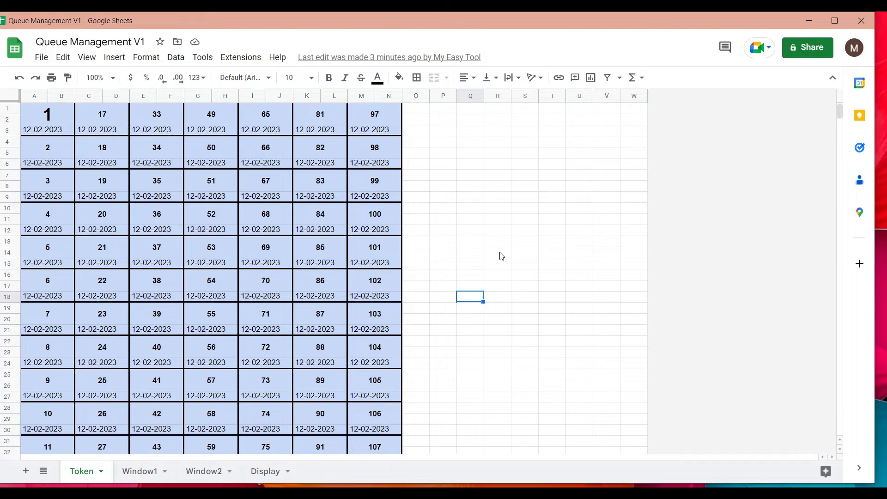
{"action": "left_click", "coordinate": [478, 242]}
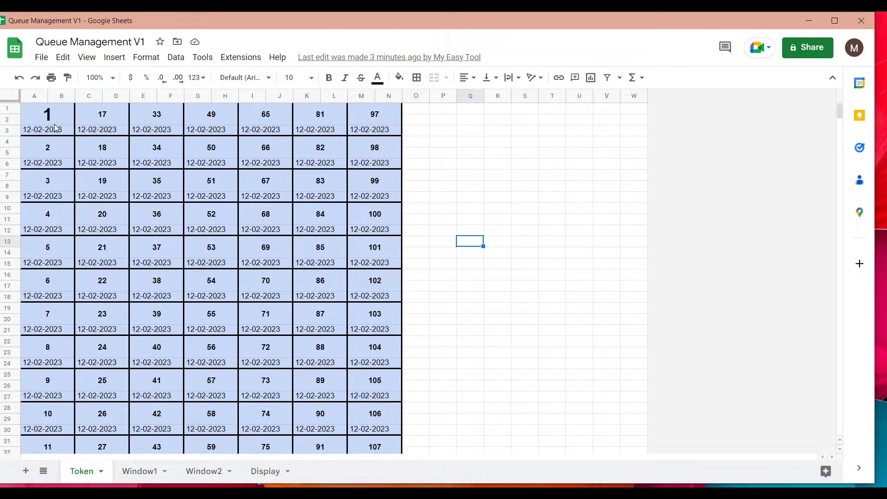
{"action": "scroll", "coordinate": [225, 223], "scroll_direction": "down", "scroll_amount": 4}
{"action": "scroll", "coordinate": [224, 220], "scroll_direction": "down", "scroll_amount": 3}
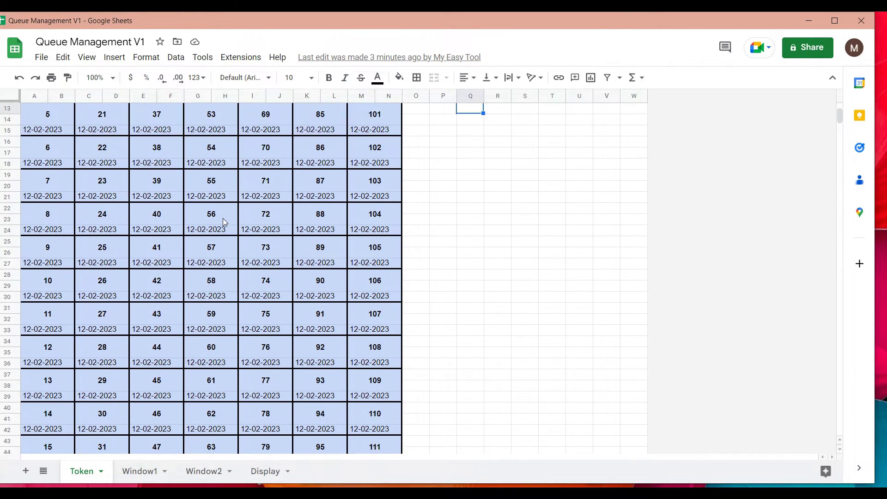
{"action": "scroll", "coordinate": [223, 218], "scroll_direction": "up", "scroll_amount": 7}
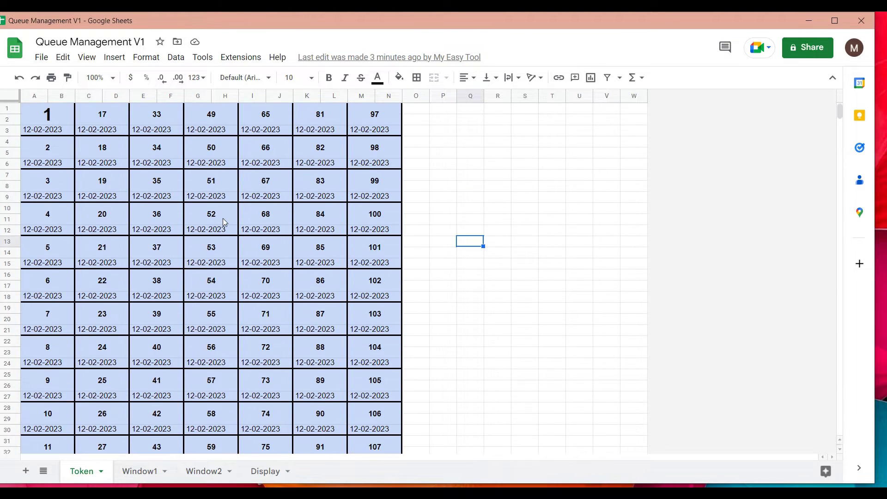
{"action": "left_click", "coordinate": [41, 134]}
{"action": "double_click", "coordinate": [41, 134]}
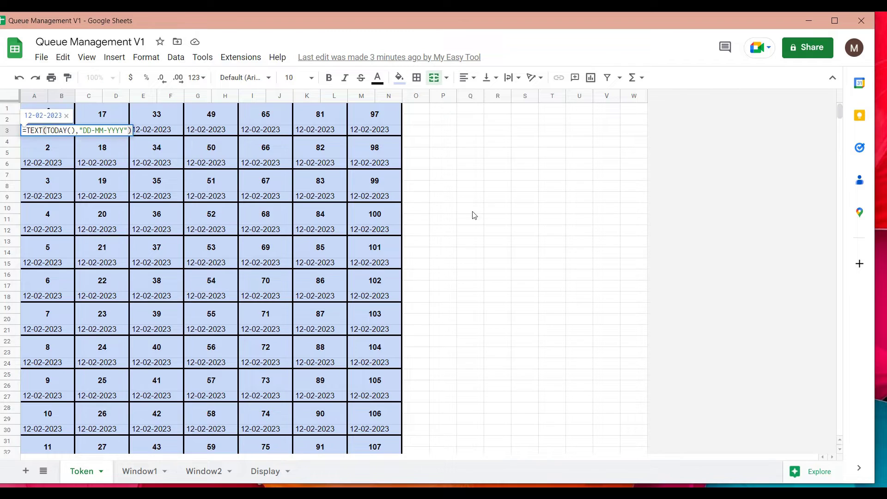
{"action": "left_click", "coordinate": [477, 212]}
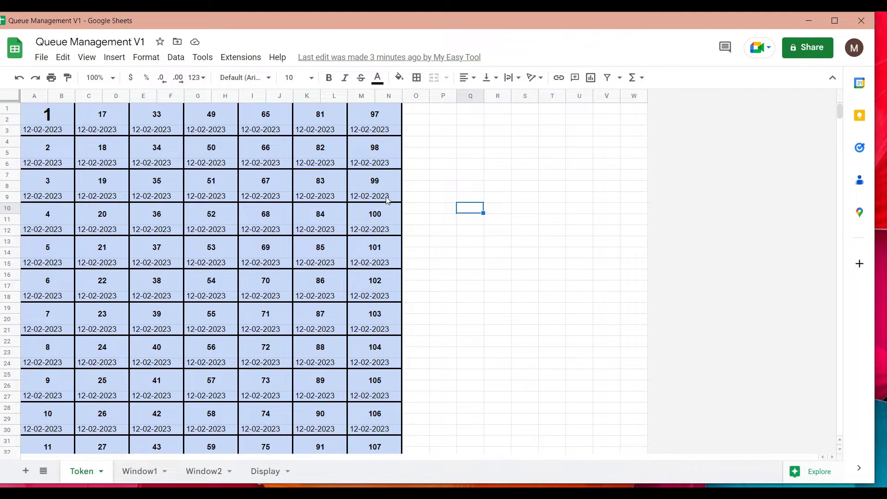
- Look over cells in the Token grid, then bring up the Window1 sheet with Serving and Completed checkboxes
{"action": "left_click", "coordinate": [418, 265]}
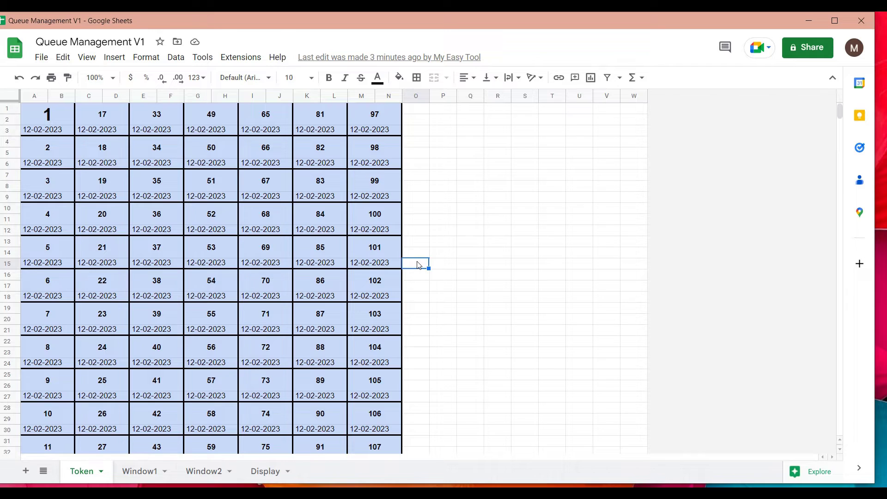
{"action": "scroll", "coordinate": [418, 265], "scroll_direction": "down", "scroll_amount": 2}
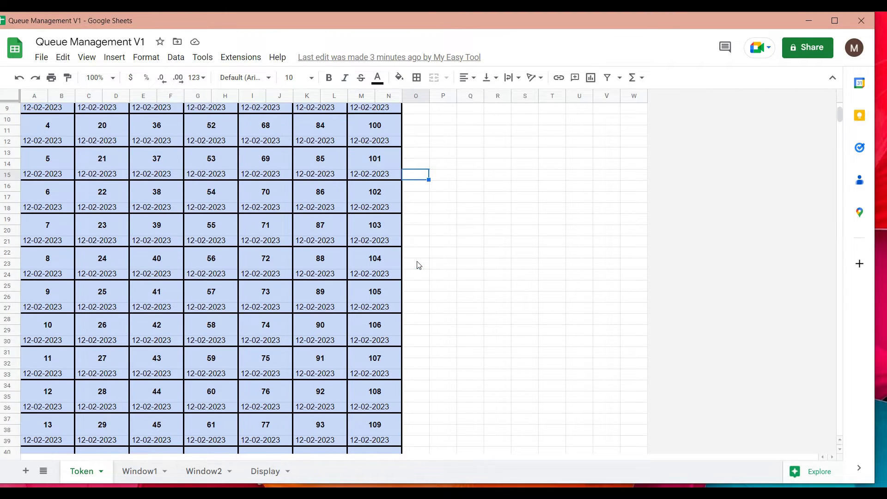
{"action": "scroll", "coordinate": [419, 265], "scroll_direction": "up", "scroll_amount": 2}
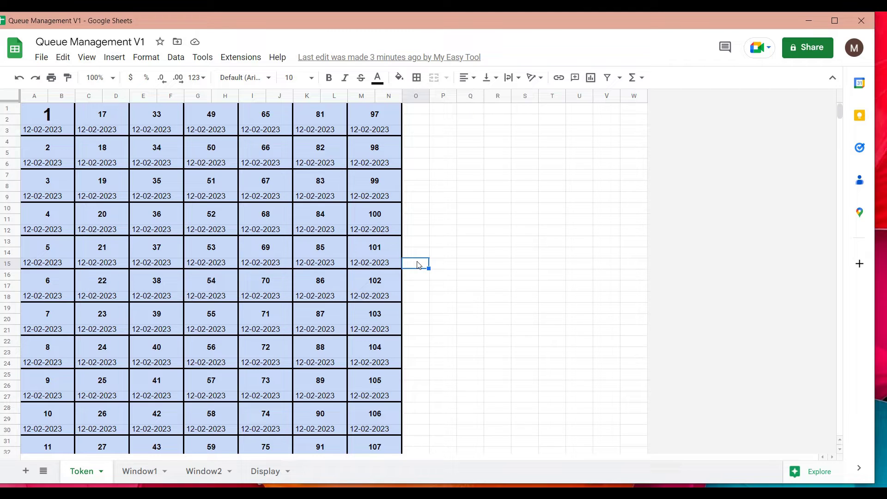
{"action": "left_click", "coordinate": [476, 267]}
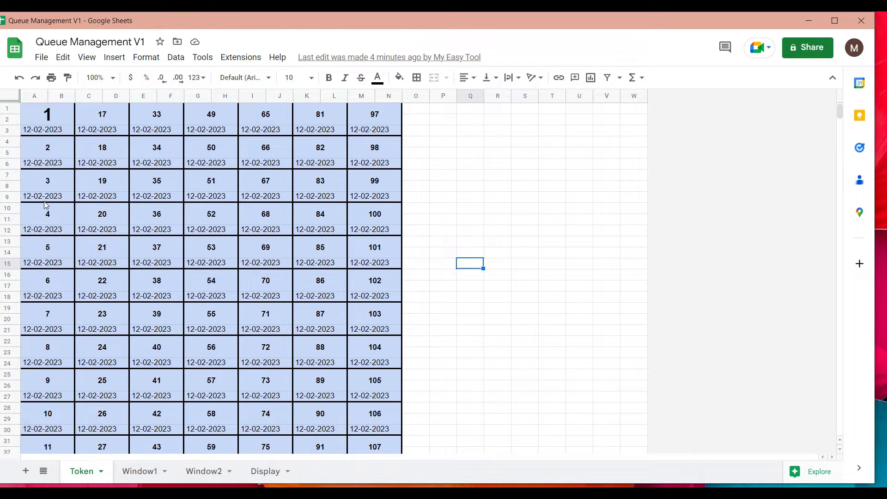
{"action": "left_click", "coordinate": [458, 216]}
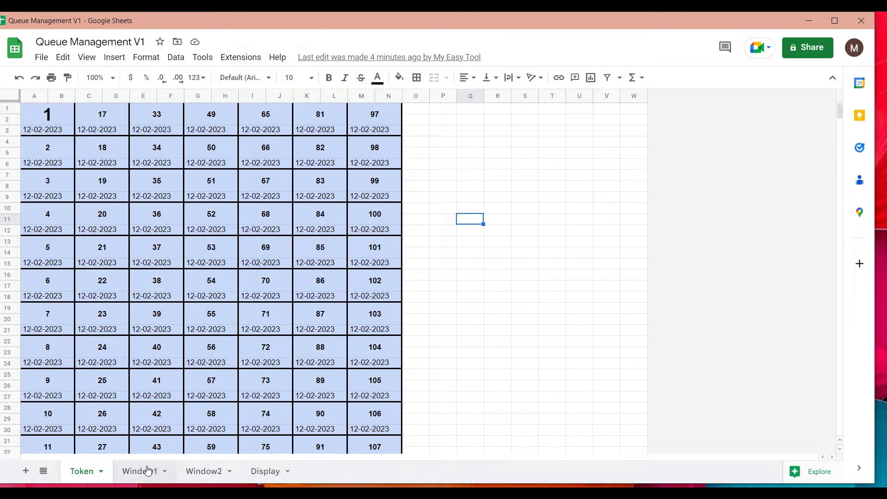
{"action": "left_click", "coordinate": [486, 291]}
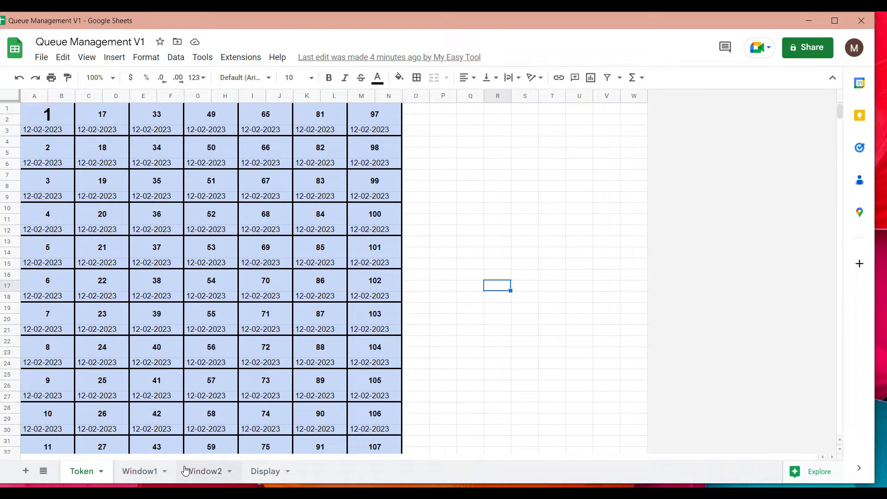
{"action": "left_click", "coordinate": [421, 310]}
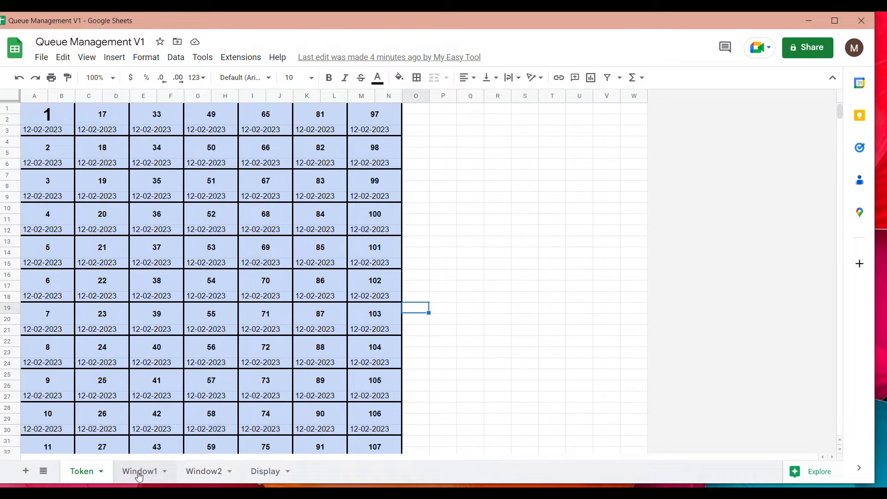
{"action": "left_click", "coordinate": [489, 331]}
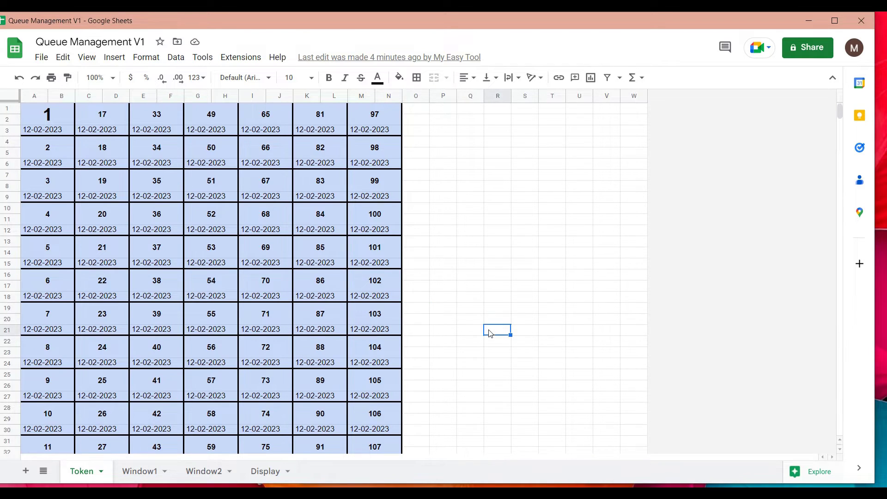
{"action": "left_click", "coordinate": [143, 472]}
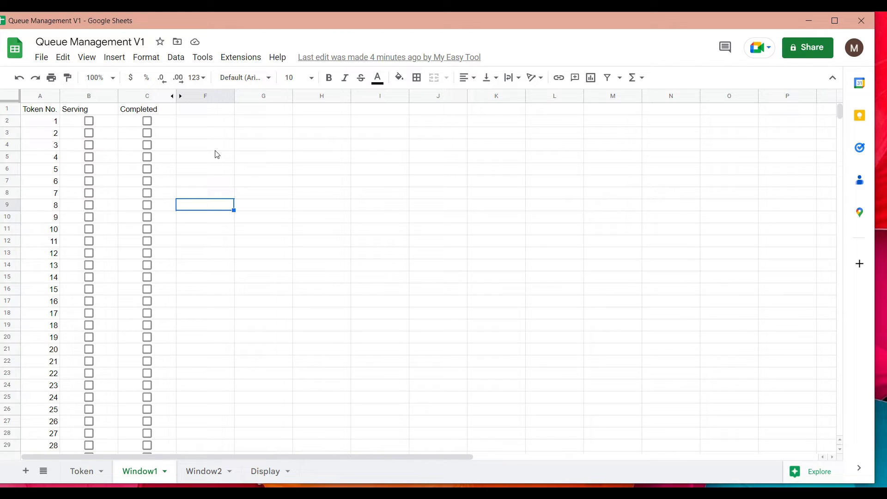
- Check the Window2 sheet, then show the Display sheet with empty Window 1 and Window 2 columns
{"action": "left_click", "coordinate": [207, 473]}
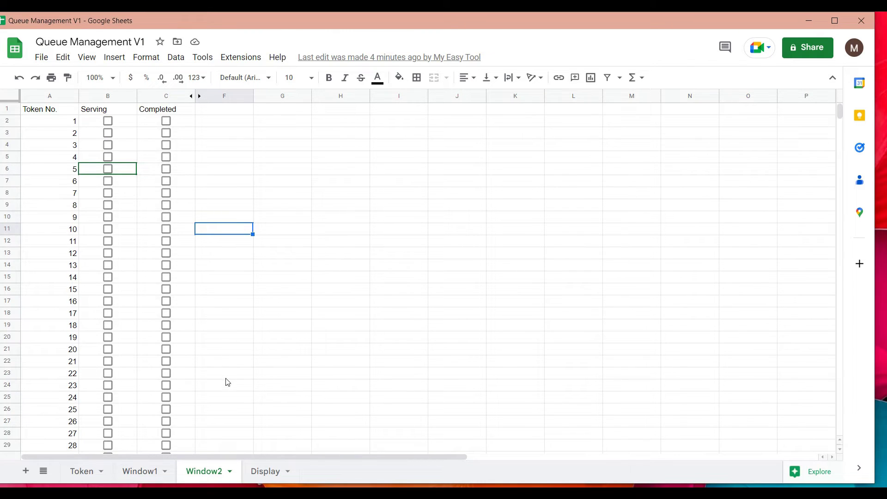
{"action": "left_click", "coordinate": [271, 474]}
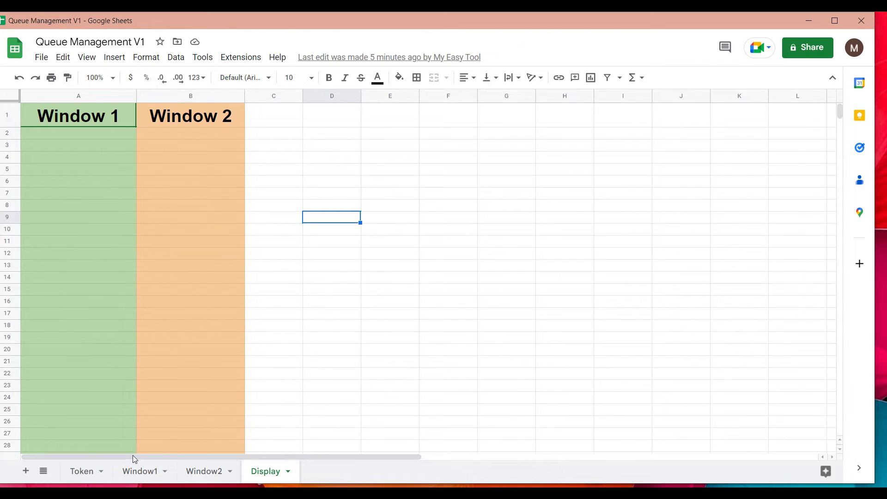
- Show the Window2 sheet and narrow the browser window so the other Sheets windows appear
{"action": "left_click", "coordinate": [141, 477]}
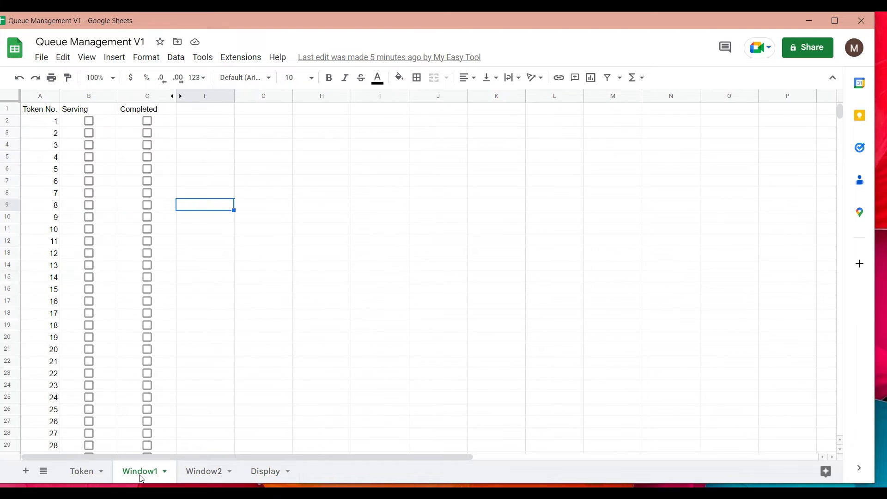
{"action": "left_click", "coordinate": [196, 476]}
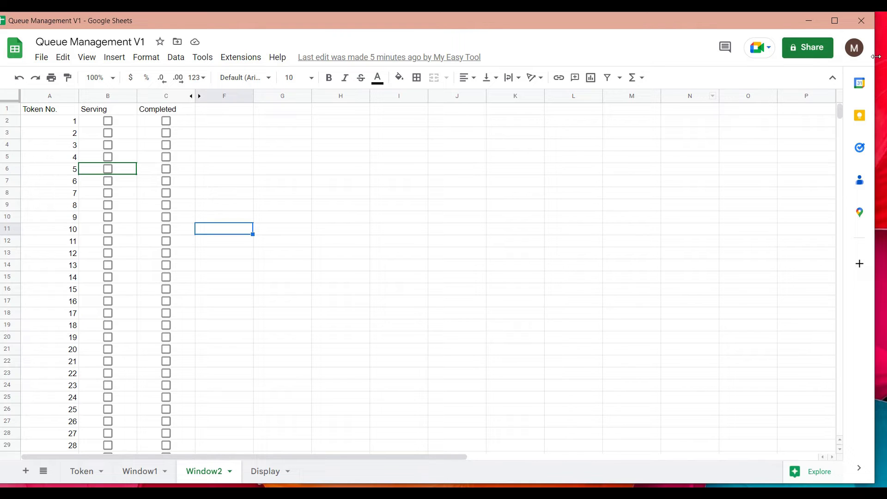
{"action": "left_click_drag", "start_coordinate": [876, 56], "coordinate": [303, 87]}
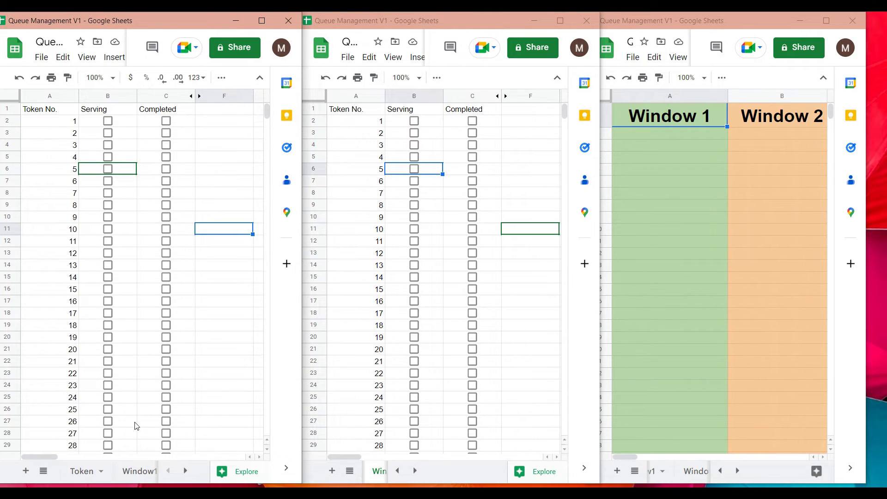
- Show Window1 in the left window and tick token 1's Serving checkbox in B2
{"action": "left_click", "coordinate": [141, 476]}
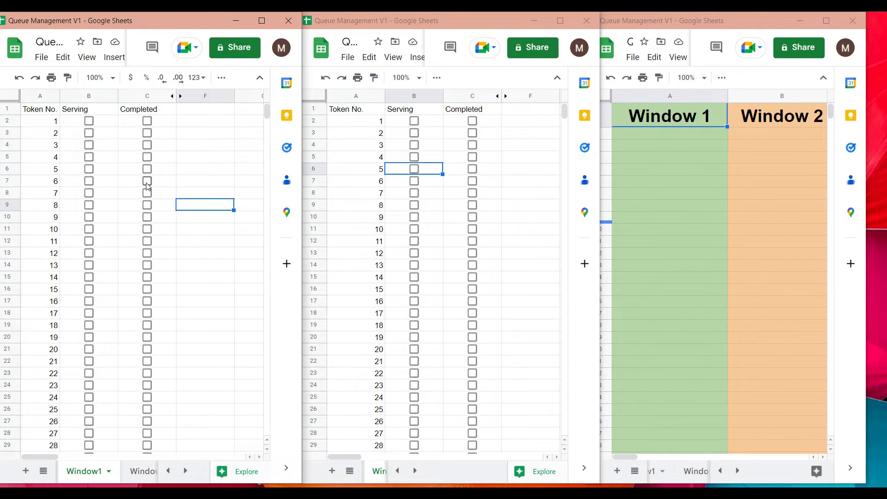
{"action": "left_click", "coordinate": [89, 121]}
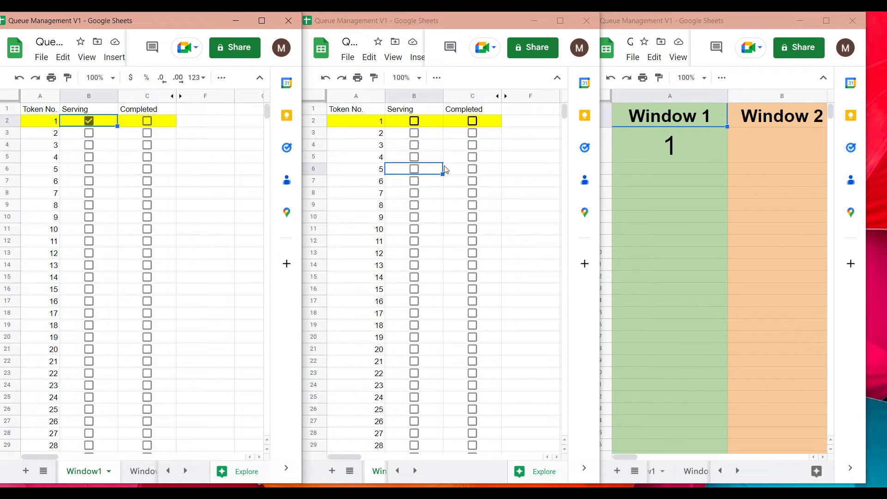
- Tick Serving for token 2 in Window2 (B3) and token 3 in Window1 (B4)
{"action": "left_click", "coordinate": [414, 134]}
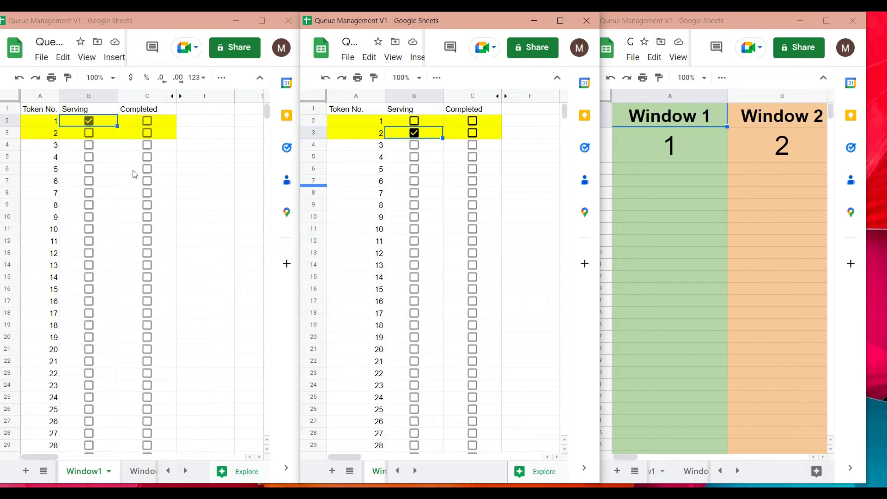
{"action": "left_click", "coordinate": [89, 146]}
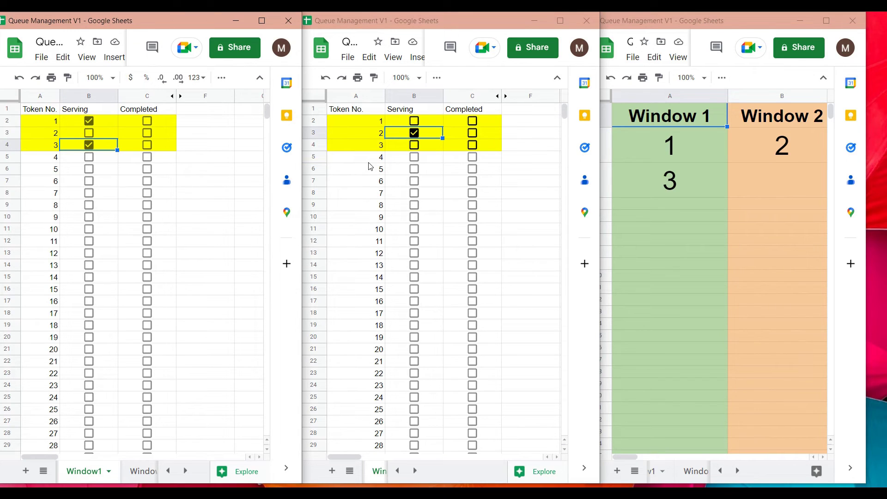
{"action": "left_click", "coordinate": [501, 195]}
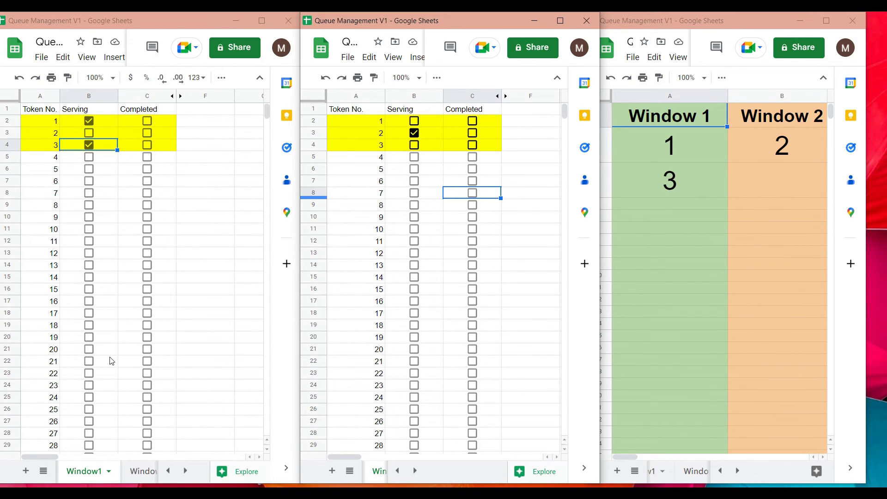
- Mark token 3 Completed in Window1 (C4) and token 2 Completed in Window2 (C3)
{"action": "left_click", "coordinate": [147, 146]}
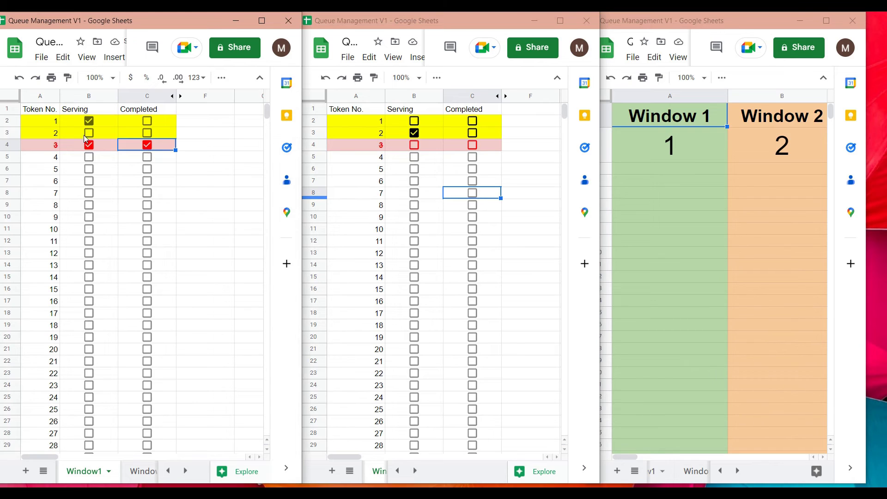
{"action": "left_click", "coordinate": [45, 148]}
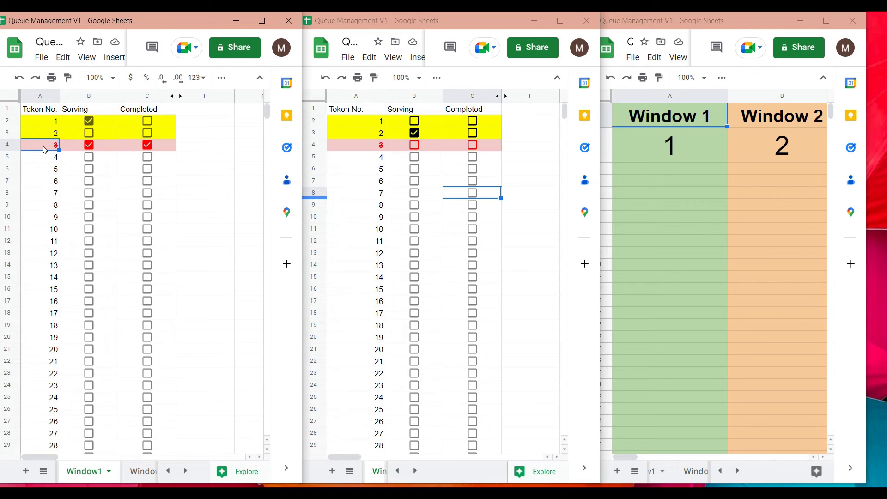
{"action": "left_click", "coordinate": [202, 201]}
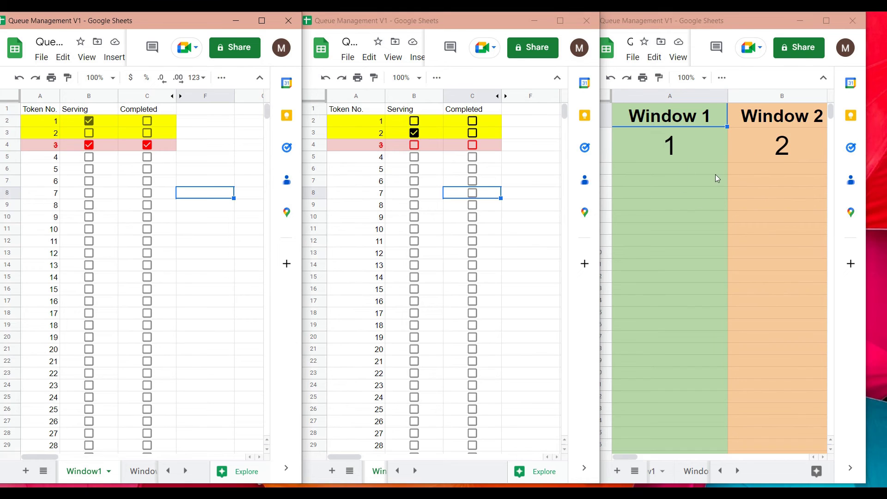
{"action": "left_click", "coordinate": [220, 241]}
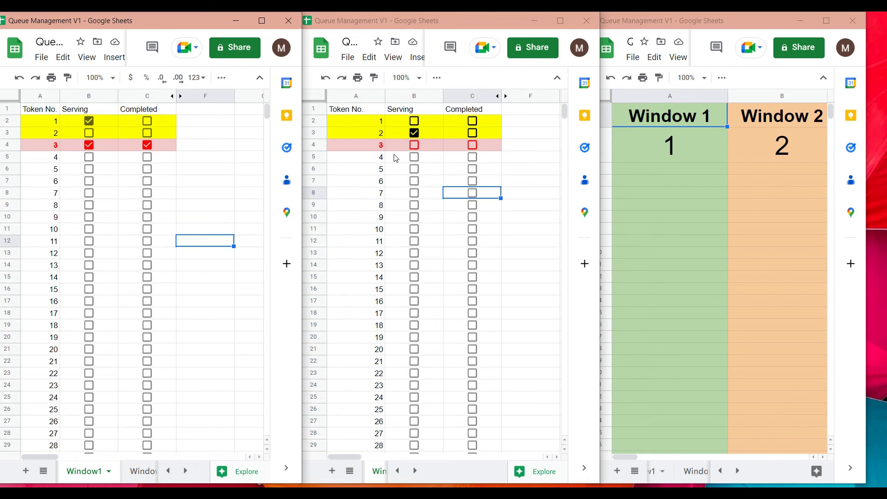
{"action": "left_click", "coordinate": [473, 133]}
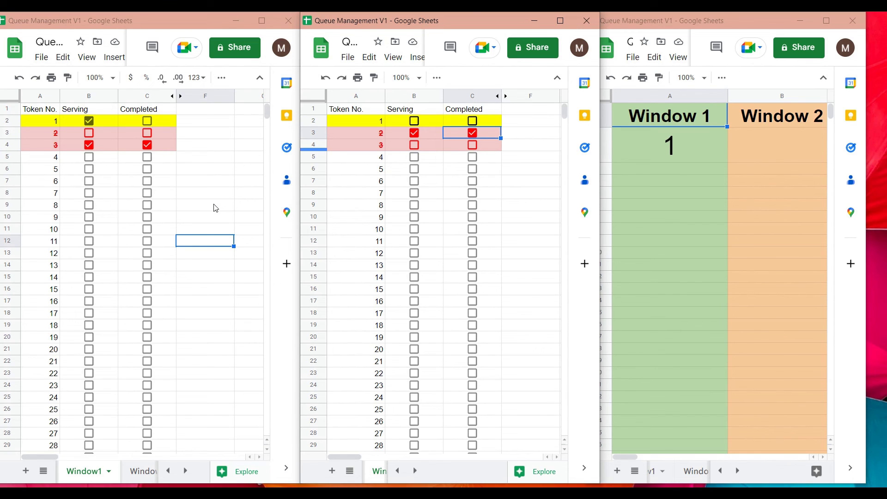
- Tick Serving for tokens 6, 7 and 8 in Window1 (B7–B9)
{"action": "left_click", "coordinate": [90, 182]}
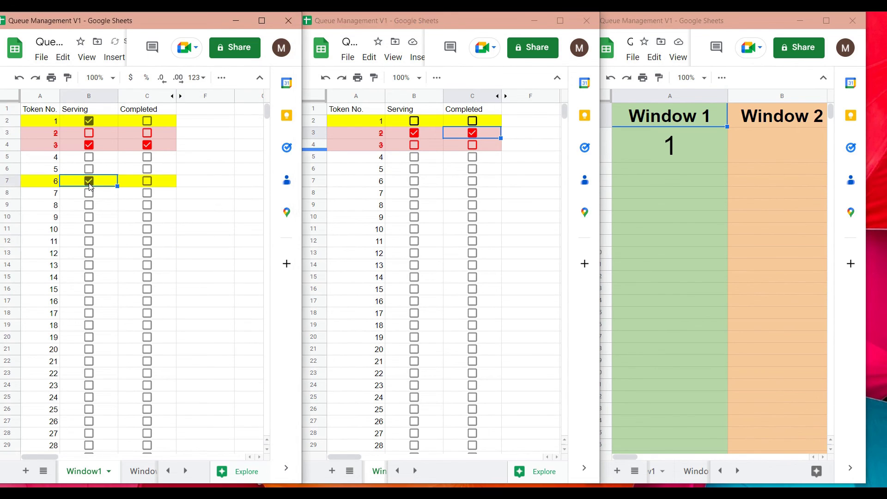
{"action": "left_click", "coordinate": [89, 193]}
{"action": "left_click", "coordinate": [89, 209]}
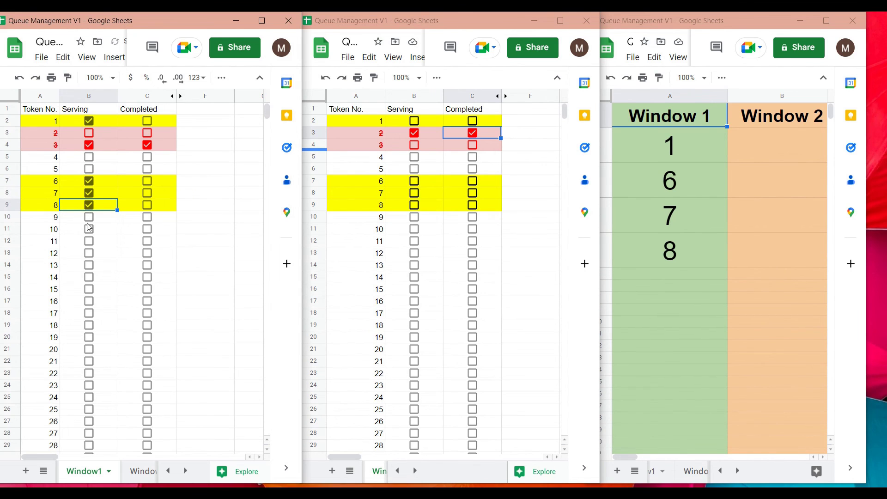
- Serve tokens 10, 11 and 12 in Window2, then mark token 11 Completed (C12)
{"action": "left_click", "coordinate": [414, 229]}
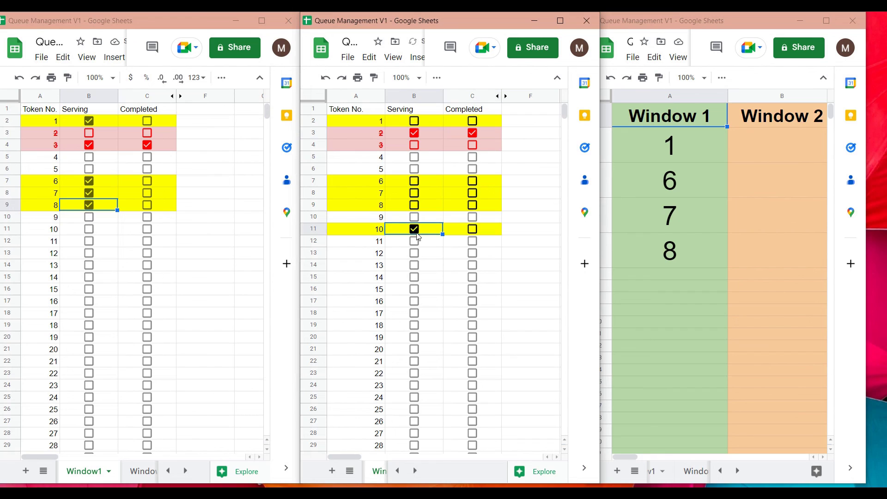
{"action": "left_click", "coordinate": [416, 242]}
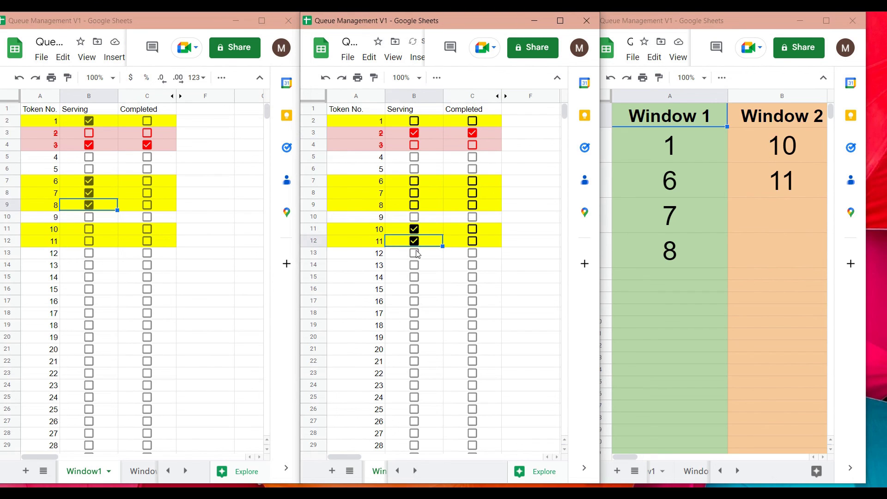
{"action": "left_click", "coordinate": [415, 254]}
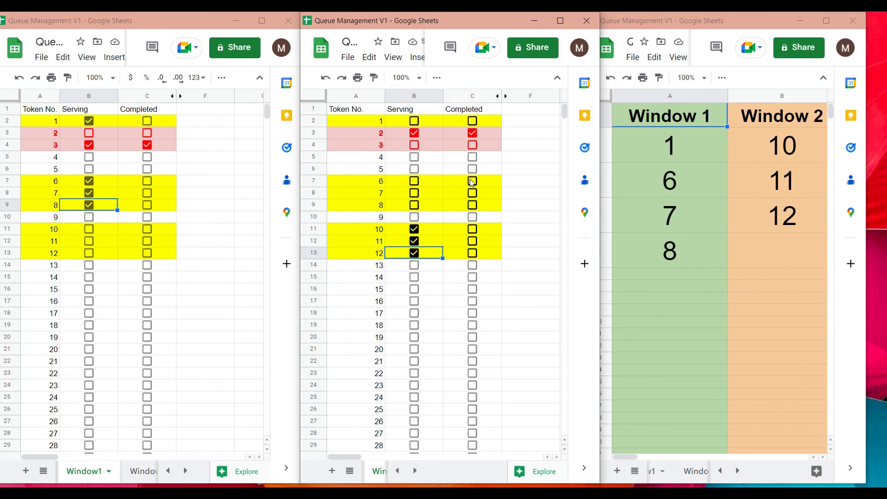
{"action": "left_click", "coordinate": [473, 241]}
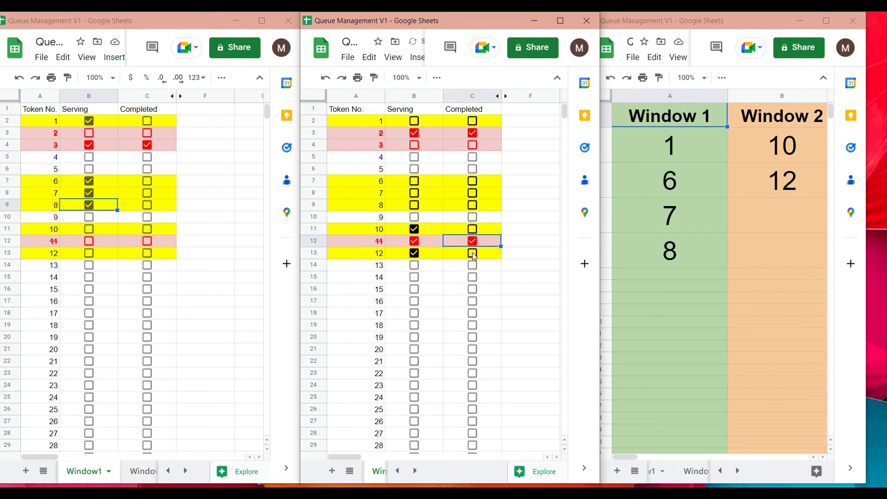